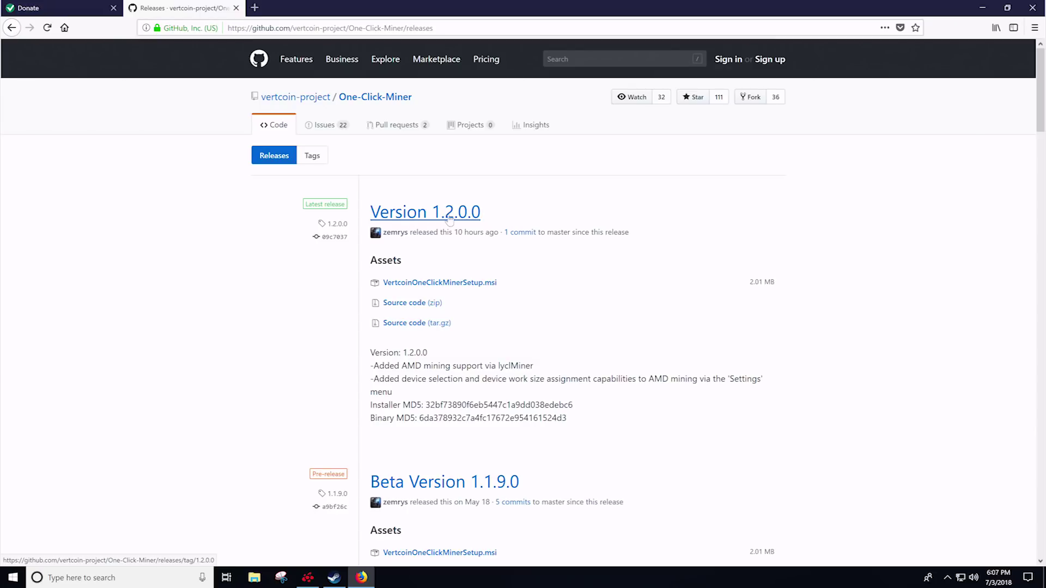
- Read the Version 1.2.0.0 release notes about AMD mining support and device selection
scroll(414, 397, "down", 2)
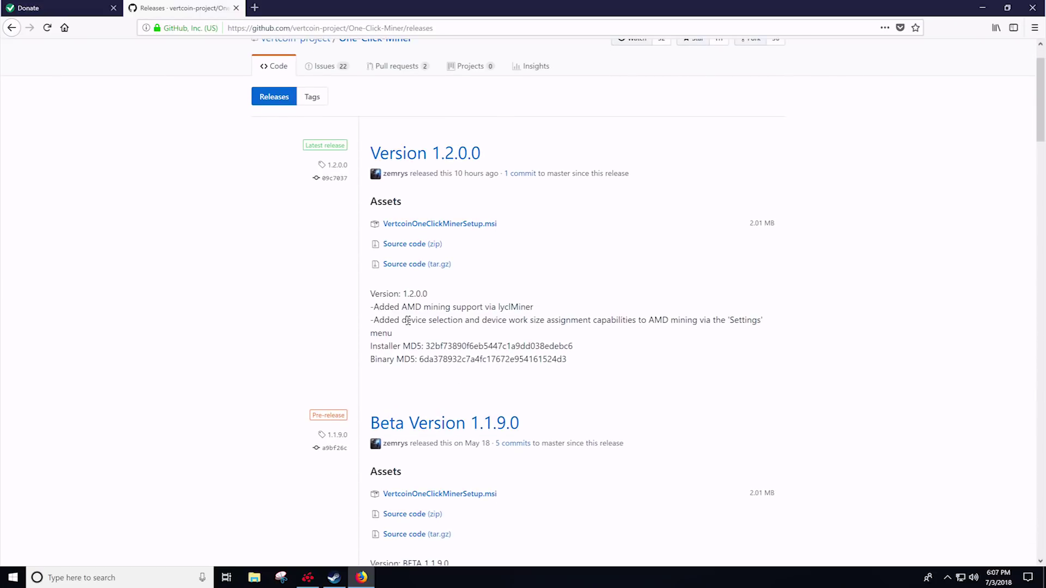
left_click_drag(374, 308, 531, 307)
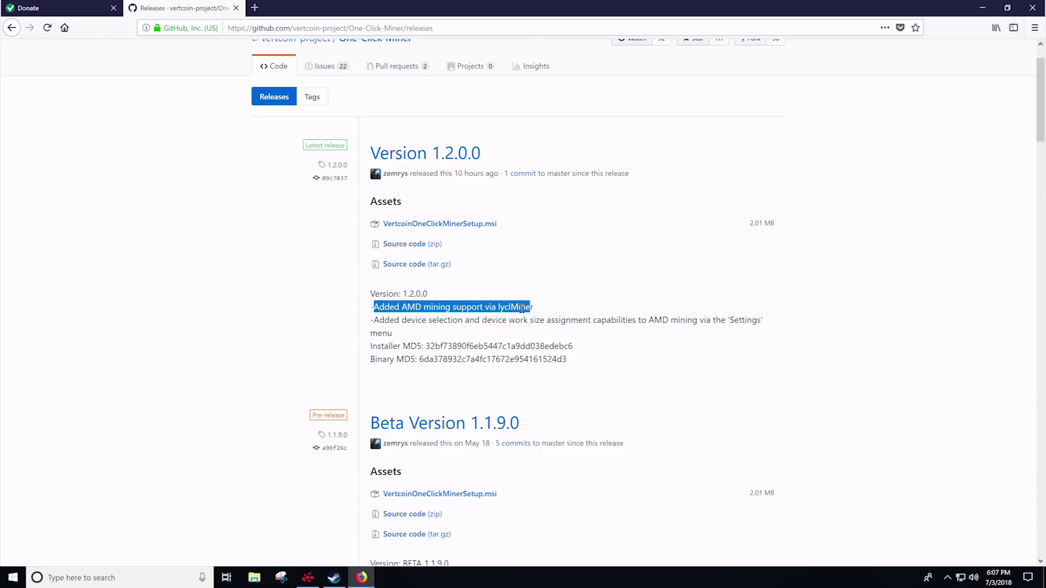
left_click(518, 307)
left_click_drag(539, 309, 375, 308)
left_click(399, 309)
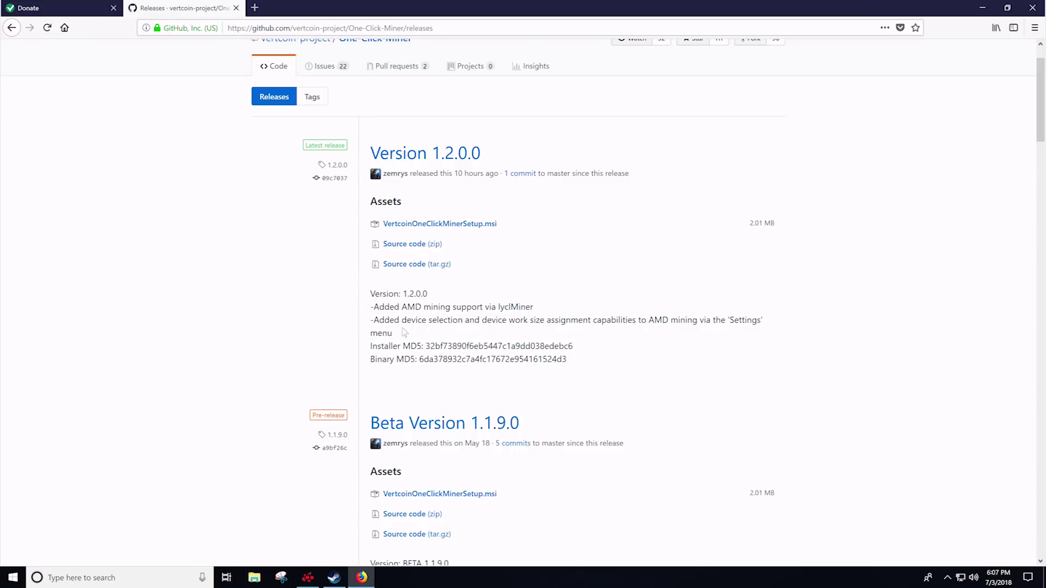
left_click_drag(373, 320, 608, 318)
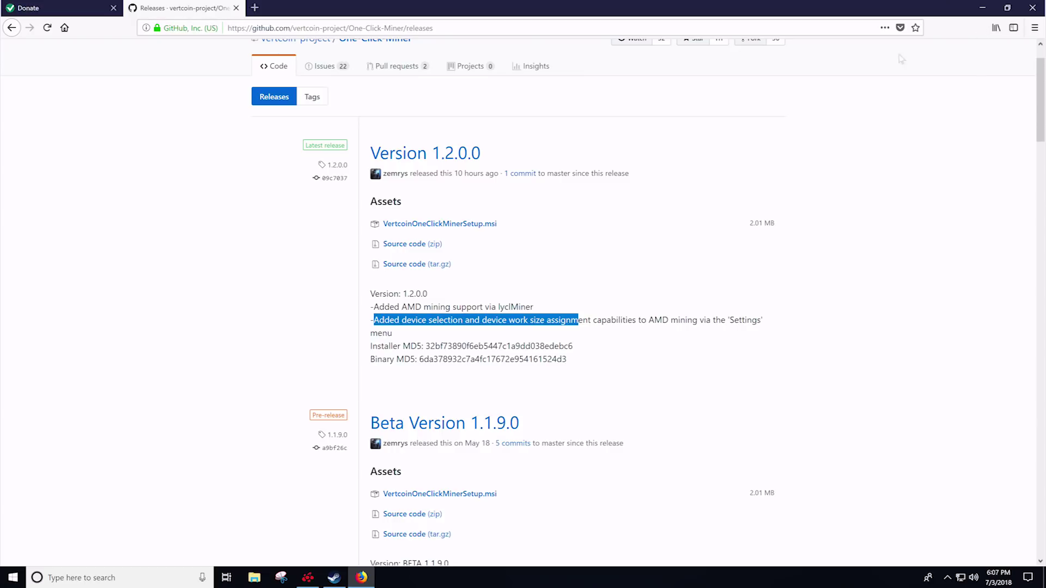
- Download VertcoinOneClickMinerSetup.msi from the Version 1.2.0.0 release and launch the downloaded installer
left_click(478, 224)
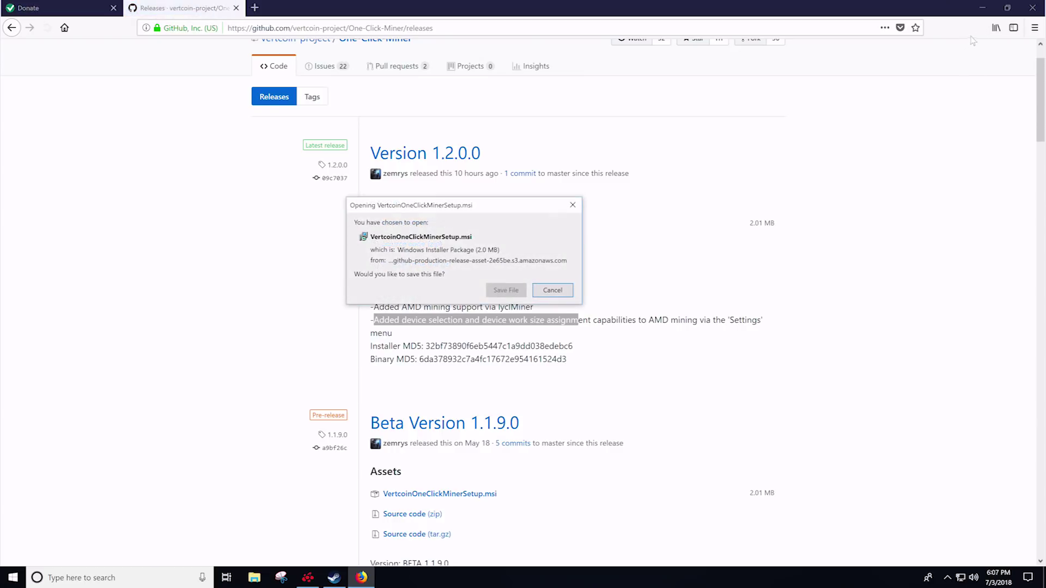
left_click(502, 292)
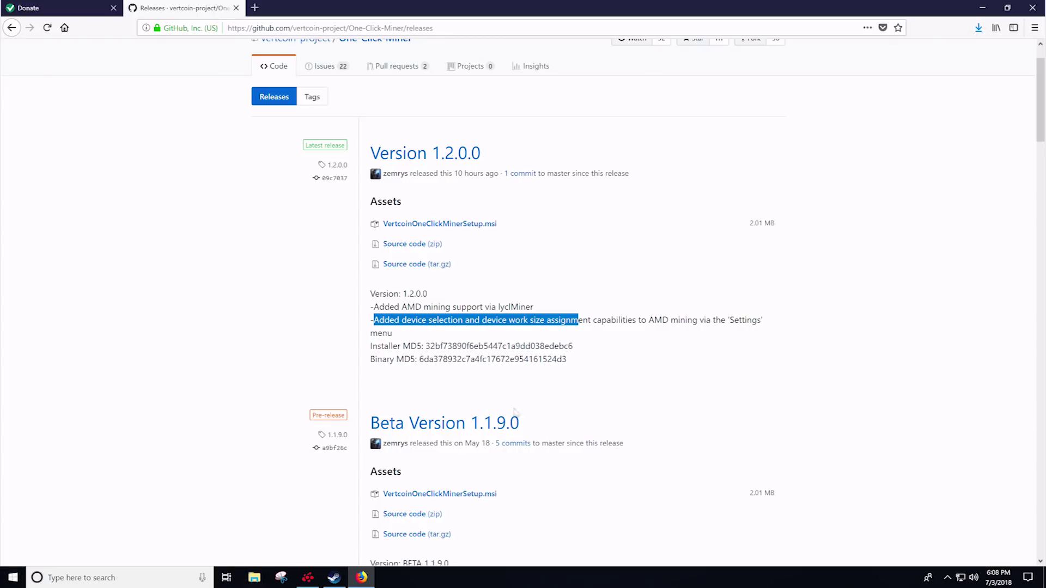
left_click(978, 27)
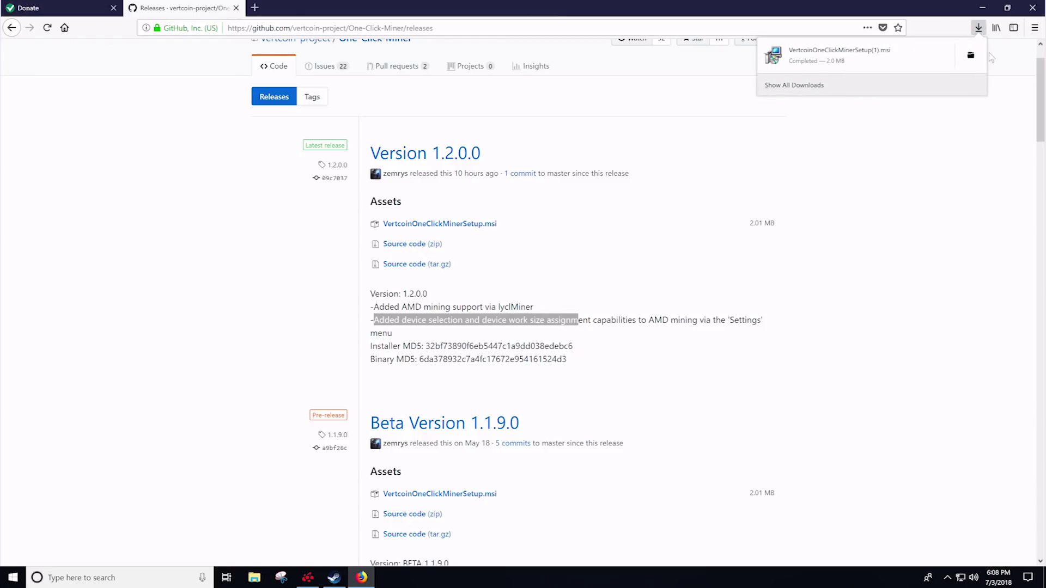
left_click(839, 54)
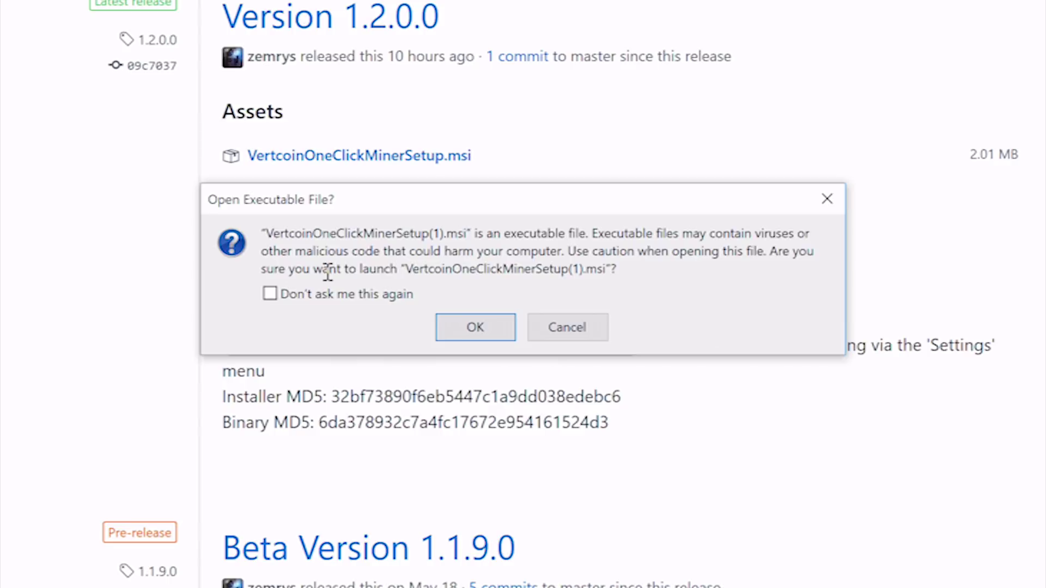
left_click(475, 328)
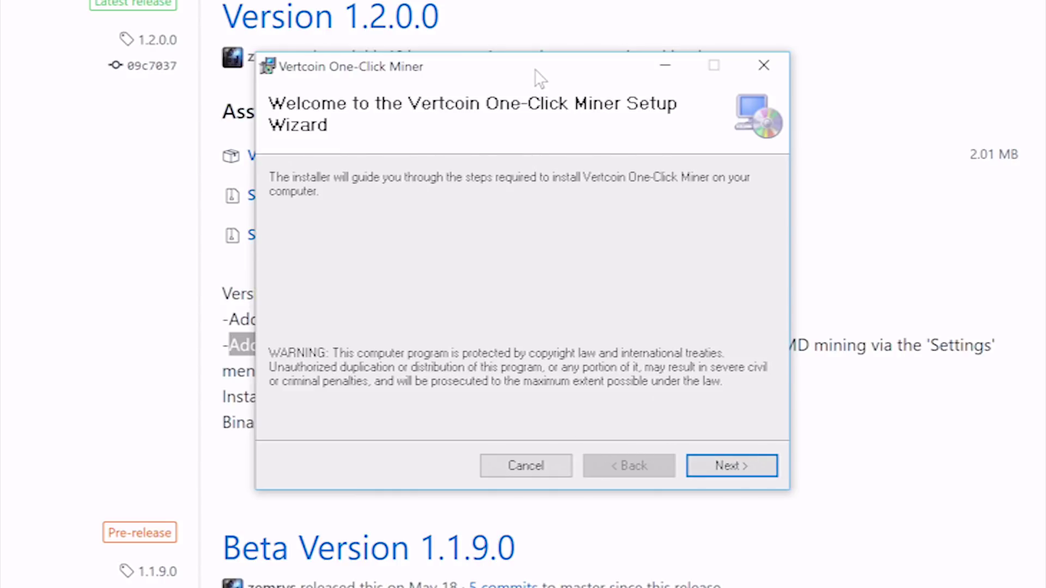
- Install Vertcoin One-Click Miner for the current user only in C:\Program Files (x86)\Vertcoin One-Click Miner\ and close the setup wizard
left_click_drag(536, 76, 462, 51)
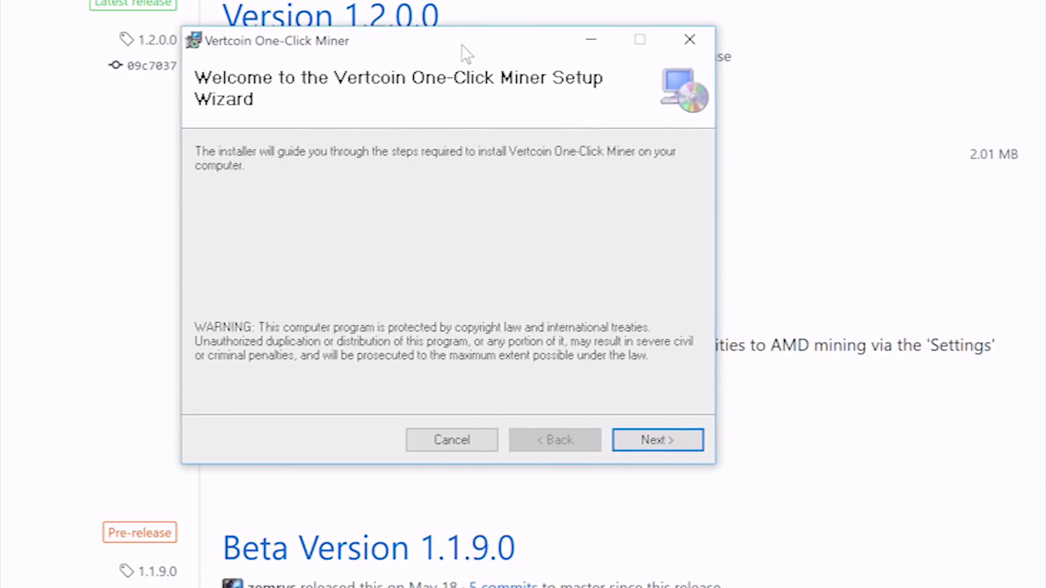
left_click(642, 444)
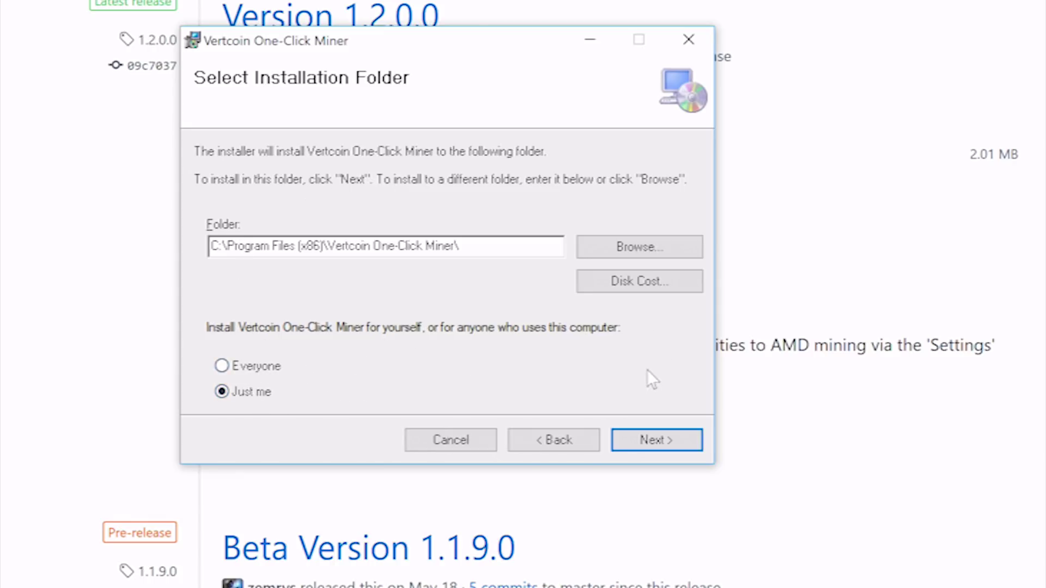
left_click_drag(483, 247, 197, 247)
left_click(399, 246)
left_click(659, 439)
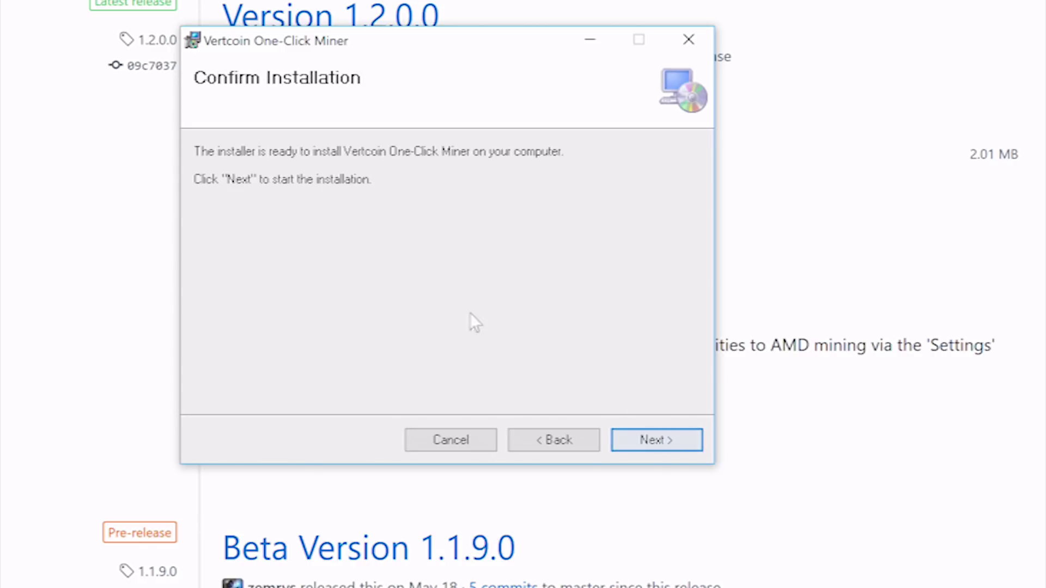
left_click(657, 439)
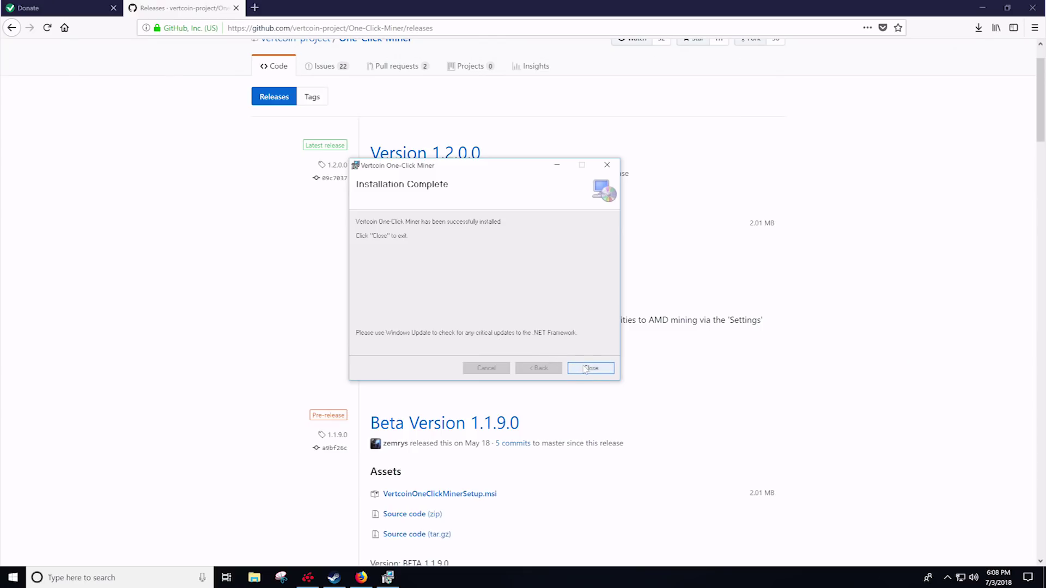
left_click(585, 369)
- Minimize the browser, move the Vertcoin One-Click Miner shortcut to an empty area of the desktop and launch it
left_click(982, 8)
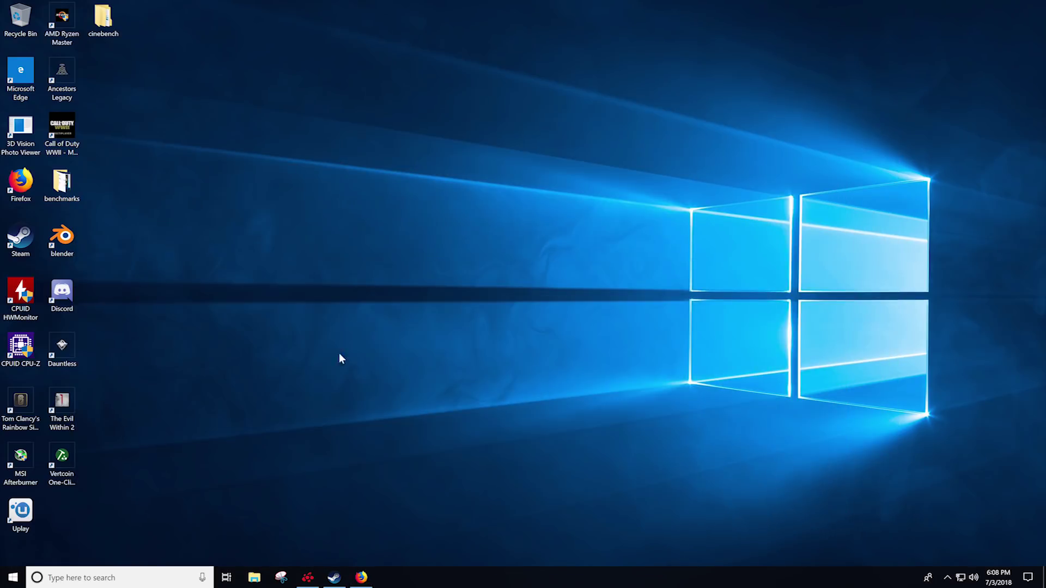
left_click_drag(62, 458, 395, 252)
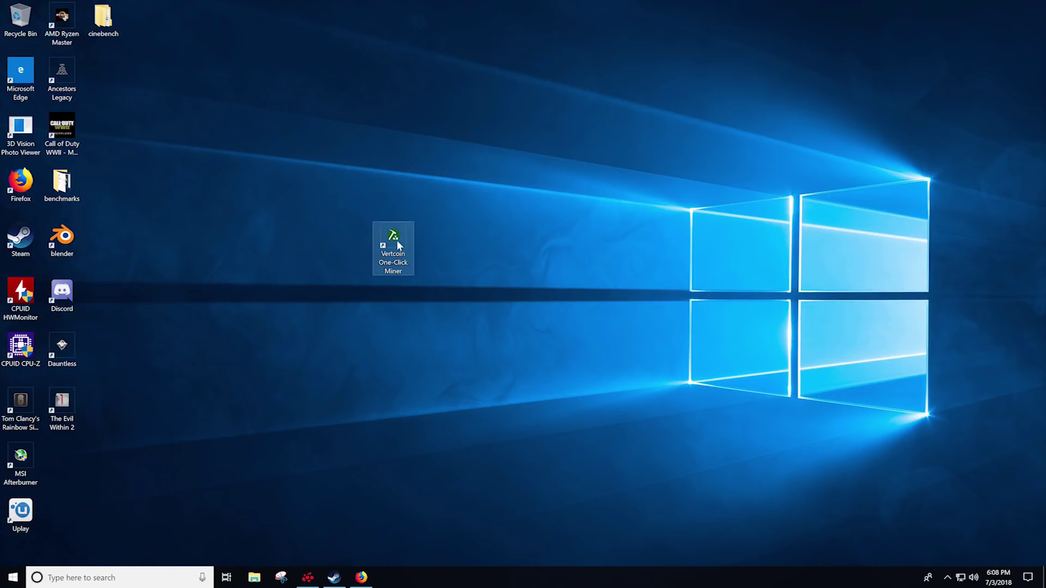
left_click_drag(403, 243, 444, 247)
double_click(434, 248)
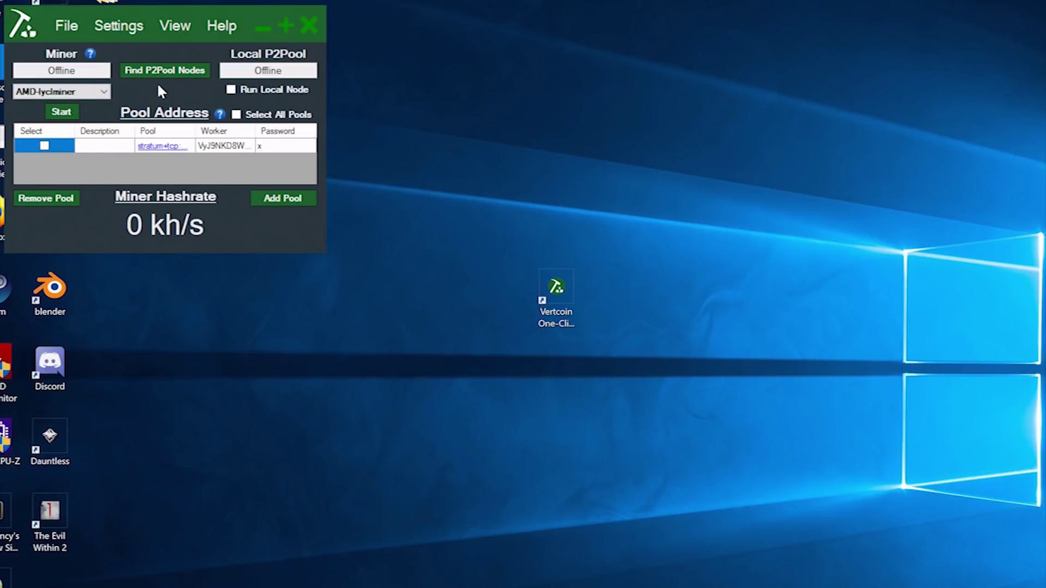
- Dismiss the manual Add Pool form and scan for available nodes with the P2Pool Node Scanner
left_click(279, 199)
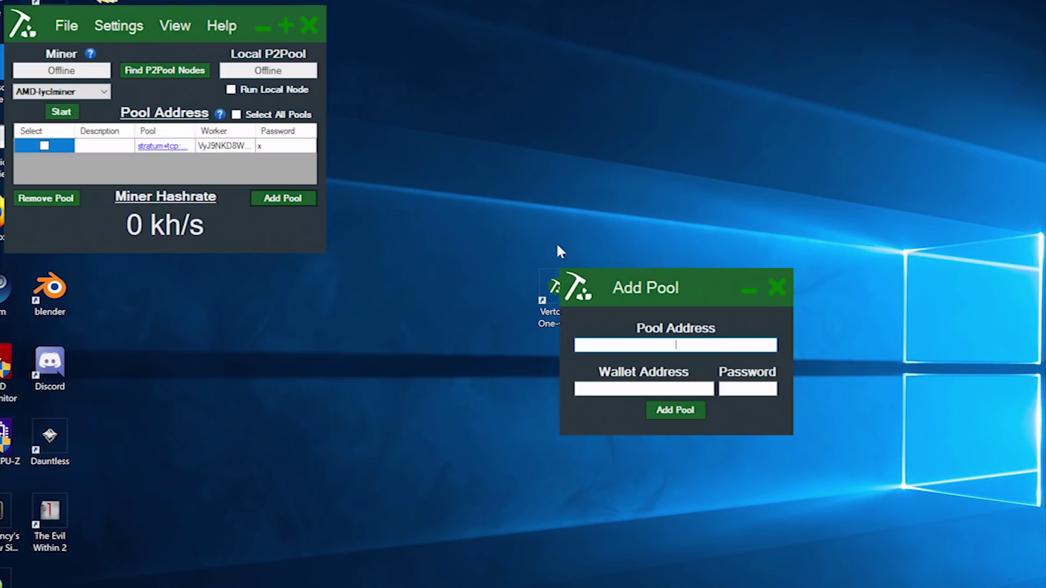
left_click(775, 290)
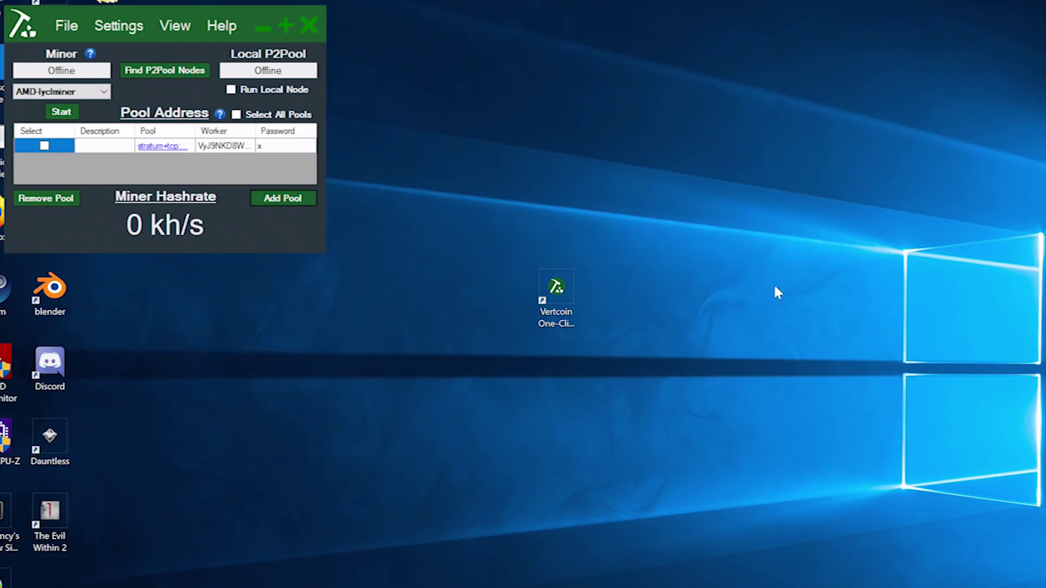
left_click(166, 71)
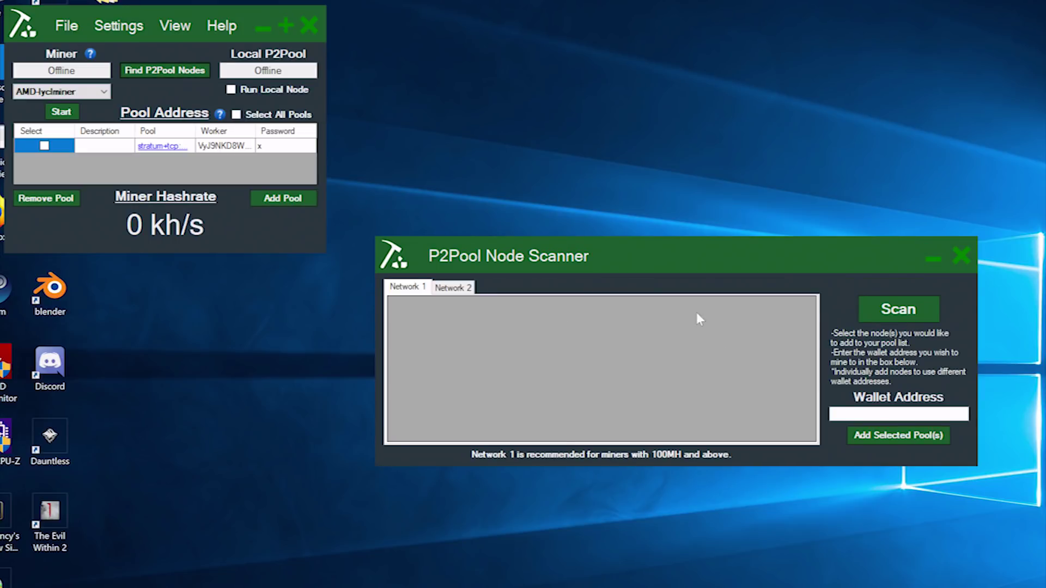
left_click(896, 315)
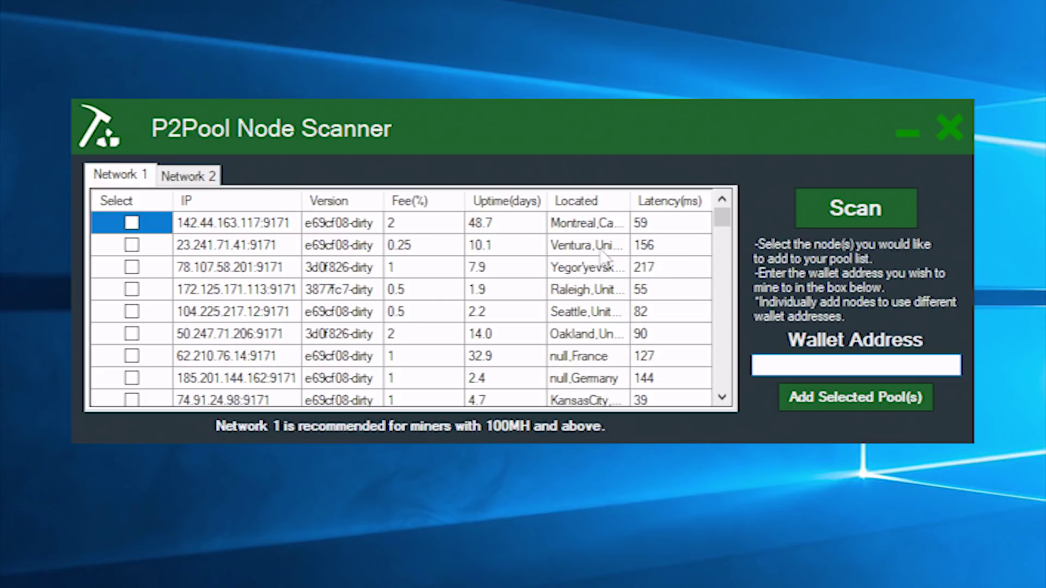
- Compare the Network 1 nodes by latency and sort the list by ascending fee
left_click(667, 207)
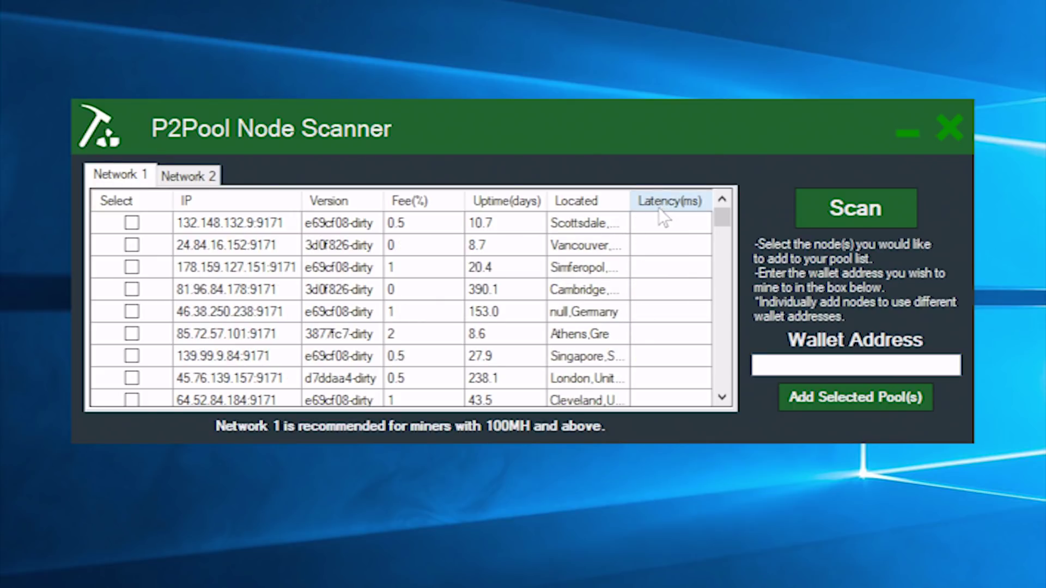
left_click(665, 209)
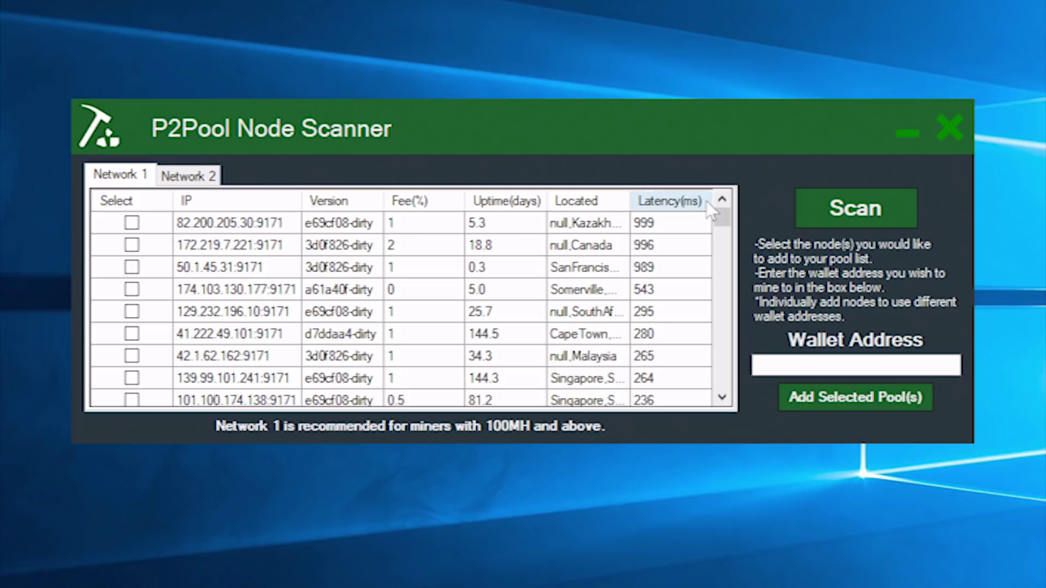
left_click(427, 205)
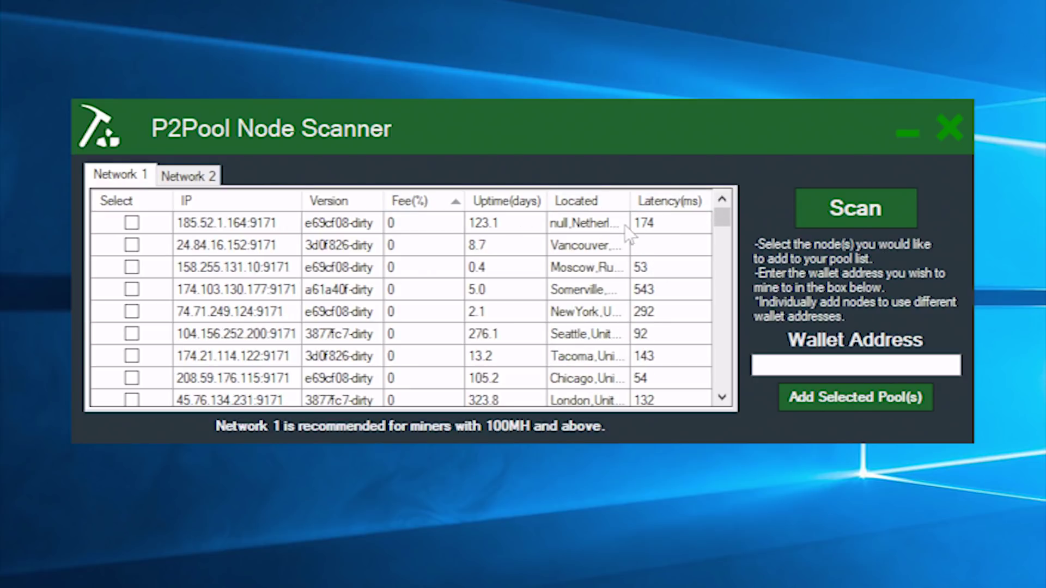
scroll(621, 234, "down", 2)
scroll(596, 280, "down", 2)
scroll(509, 310, "up", 4)
scroll(598, 337, "down", 1)
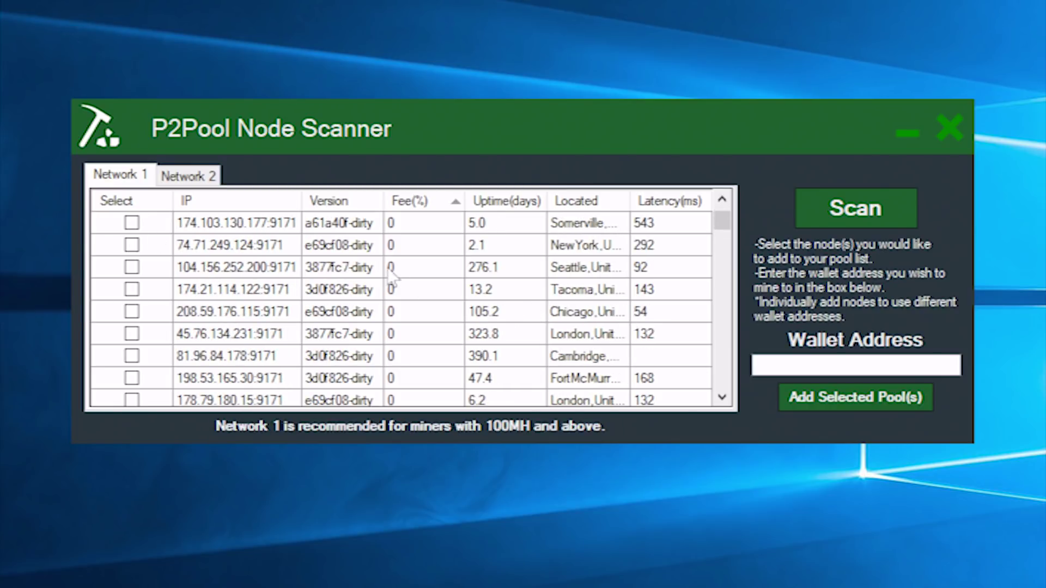
- Select the New York node 74.71.249.124:9171, paste the wallet address and add the node to the pool list
left_click(132, 245)
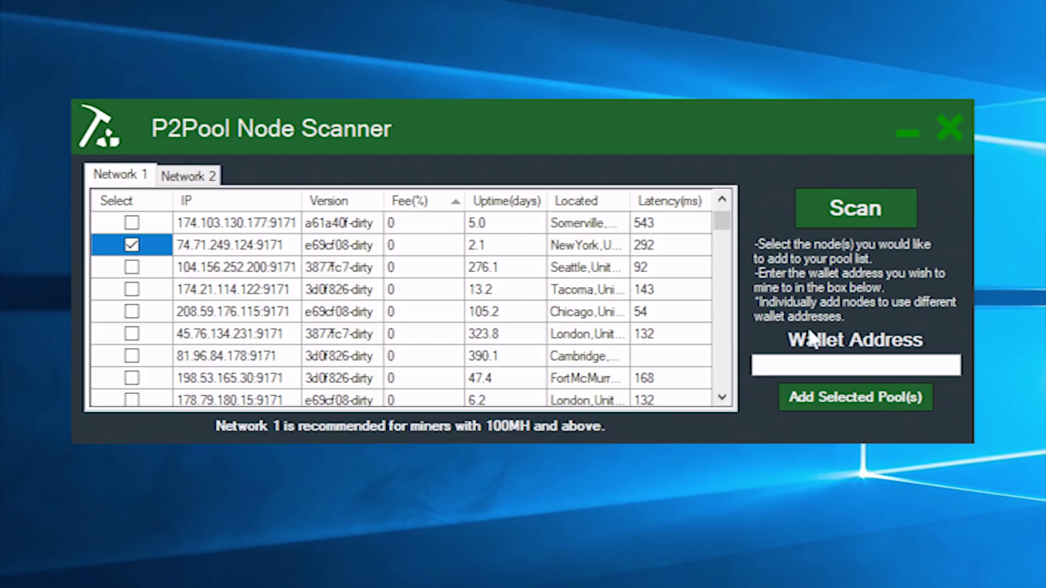
left_click(868, 366)
right_click(871, 367)
left_click(953, 462)
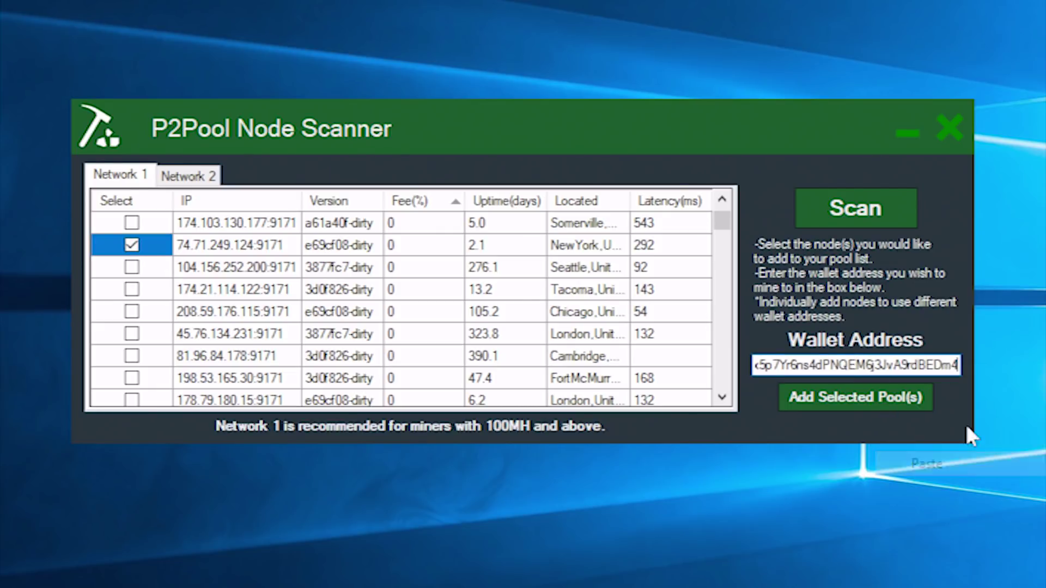
left_click(819, 395)
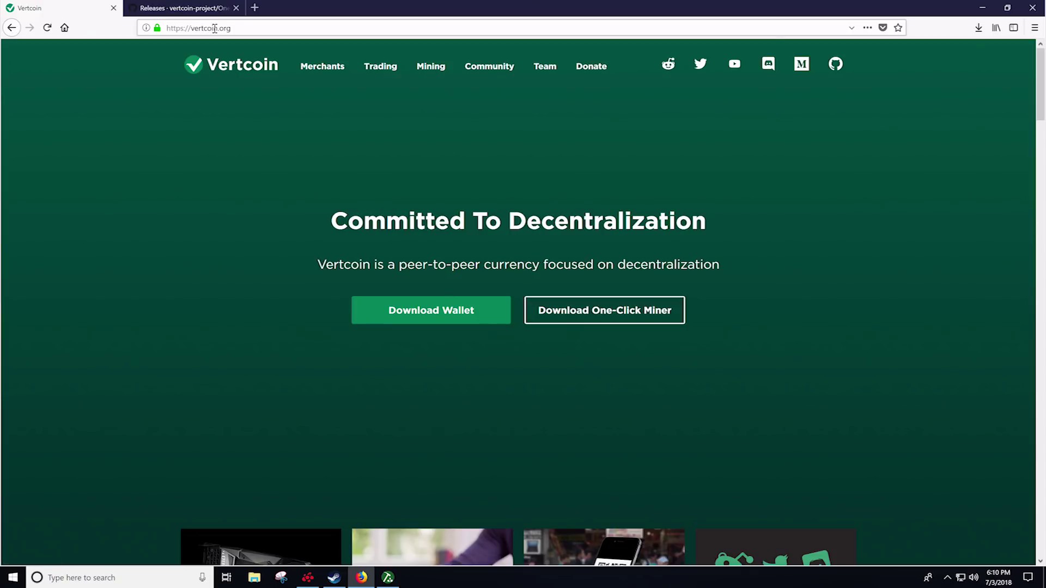
- Switch to Firefox and look through the wallet download page on vertcoin.org
left_click(441, 319)
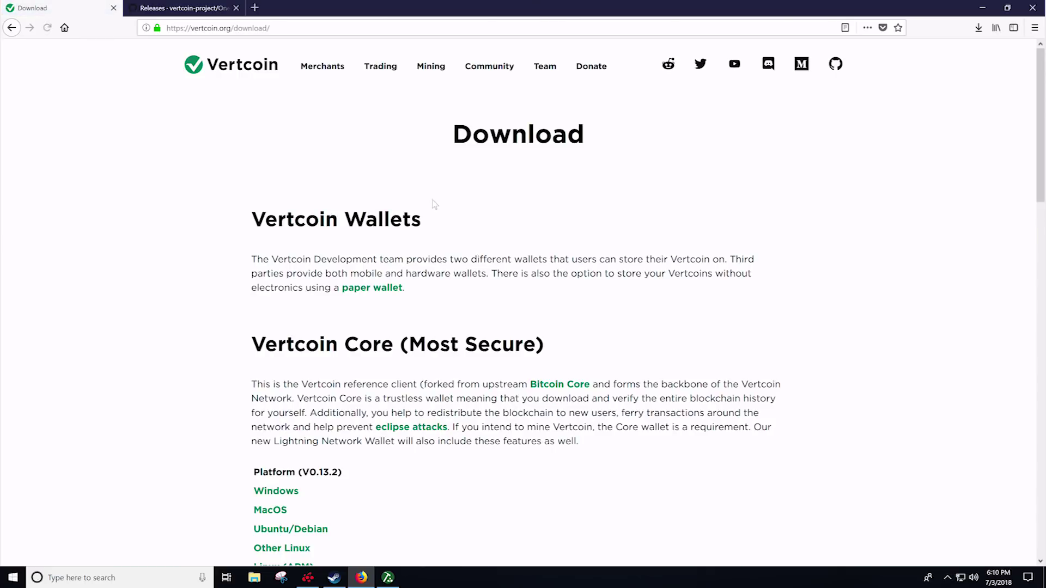
scroll(327, 261, "down", 4)
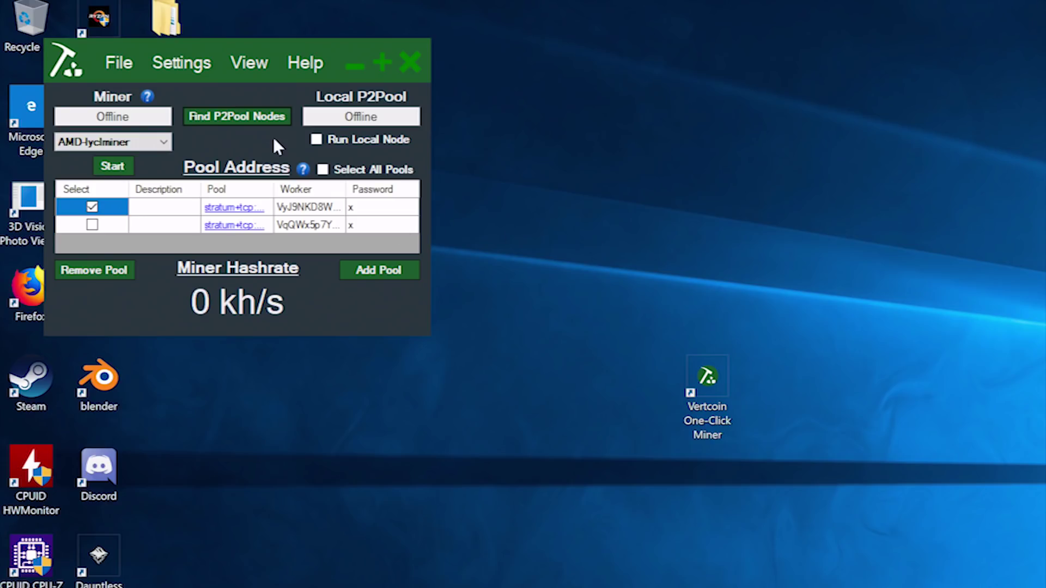
- In the One-Click Miner, select only the second pool, choose AMD-lyclminer as the miner and start mining
left_click(92, 208)
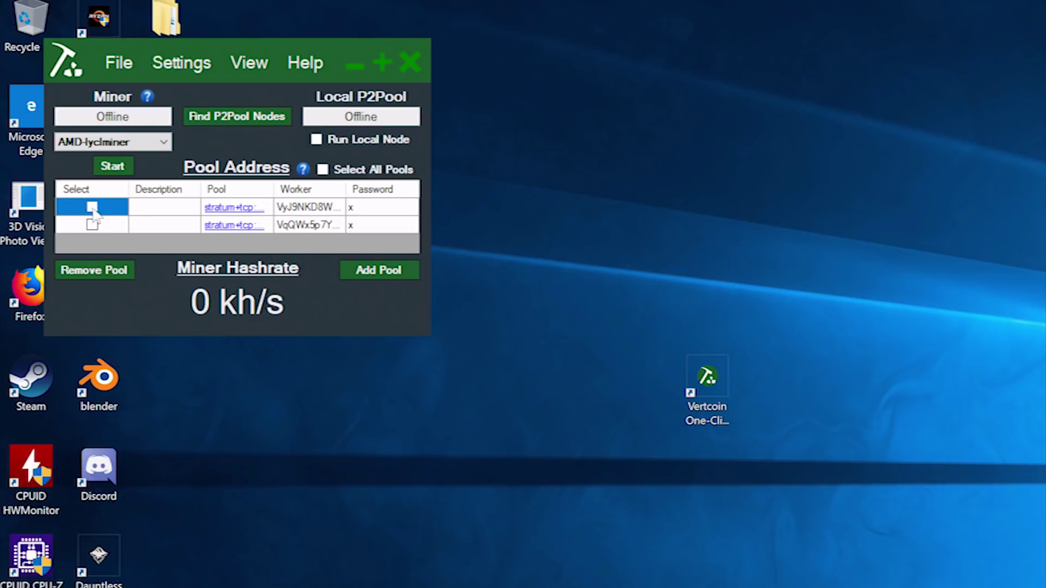
left_click(92, 224)
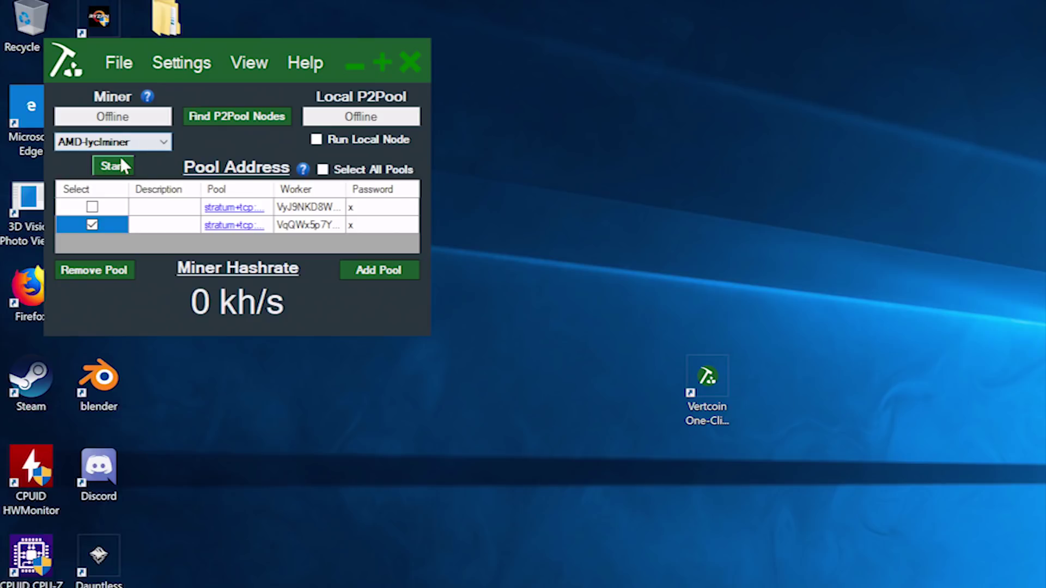
left_click(125, 140)
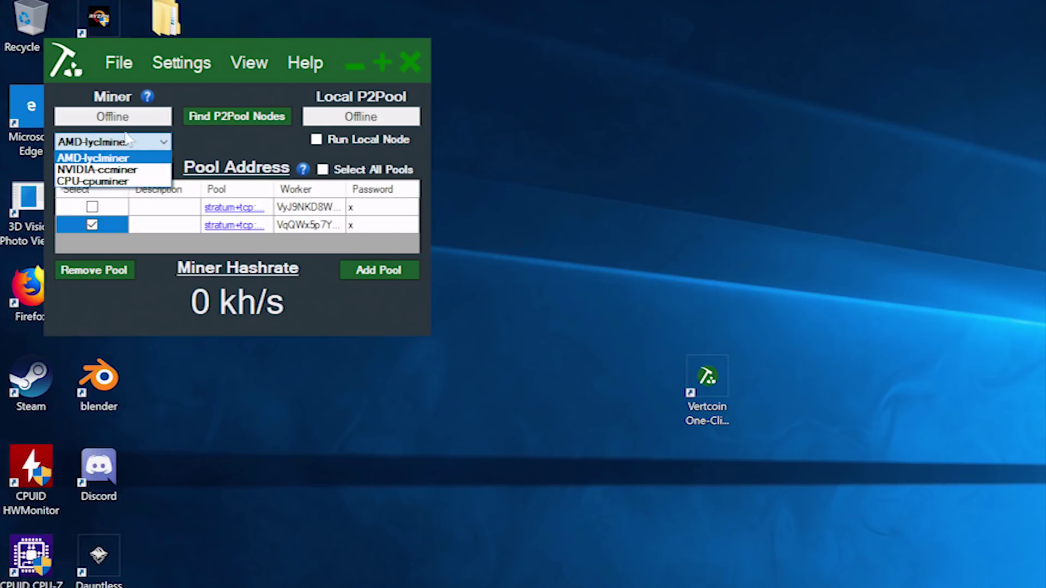
left_click(113, 160)
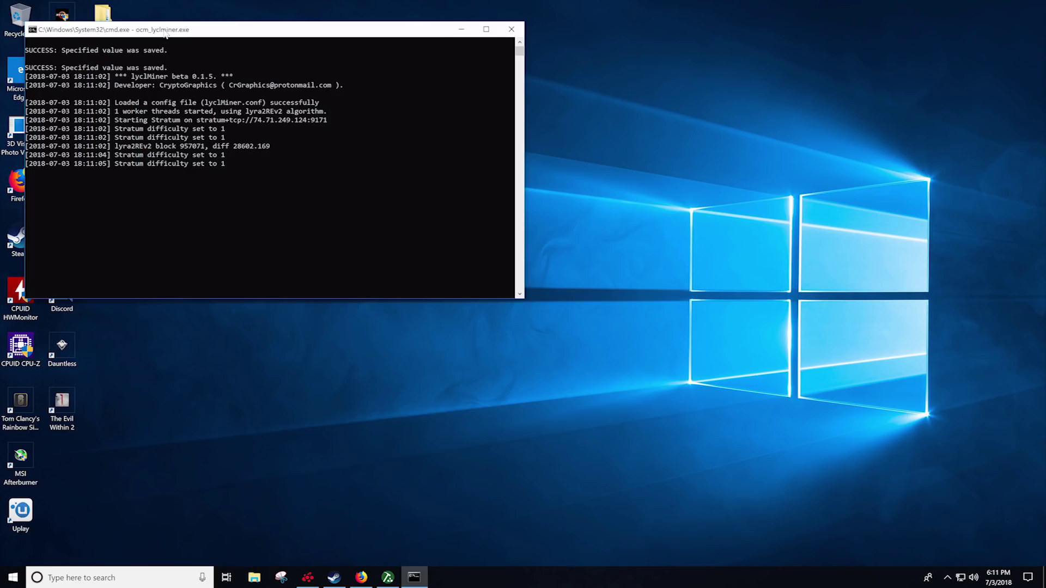
- Reposition the ocm_lyclminer.exe console window and examine its hashrate and accepted shares
left_click_drag(163, 32, 383, 52)
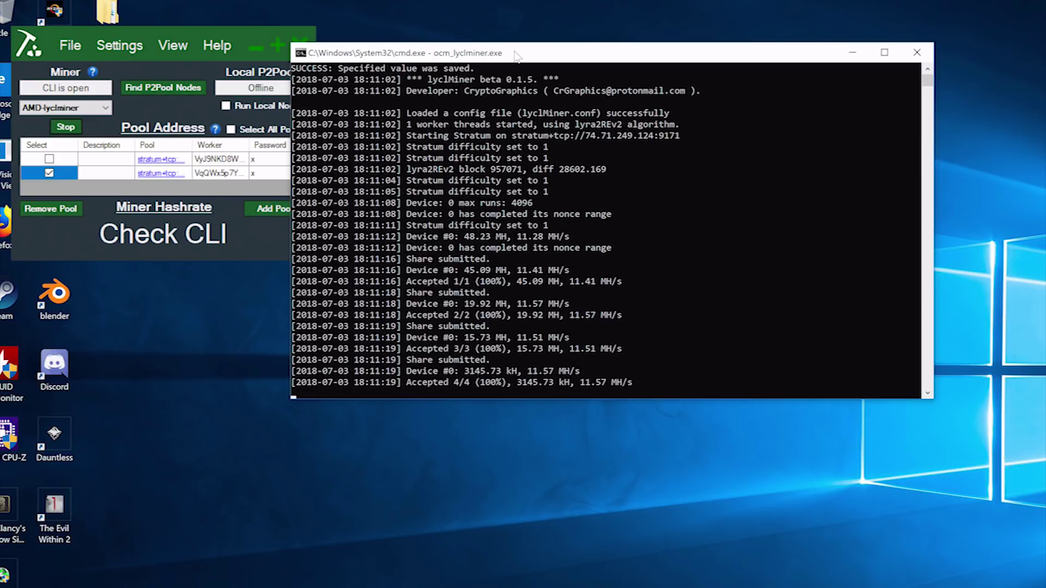
left_click_drag(516, 54, 311, 35)
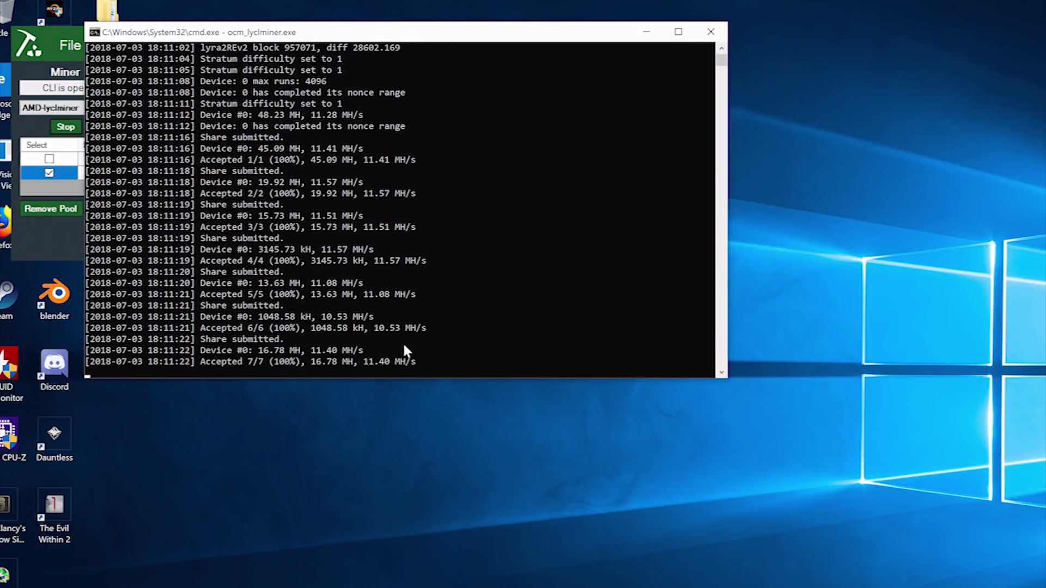